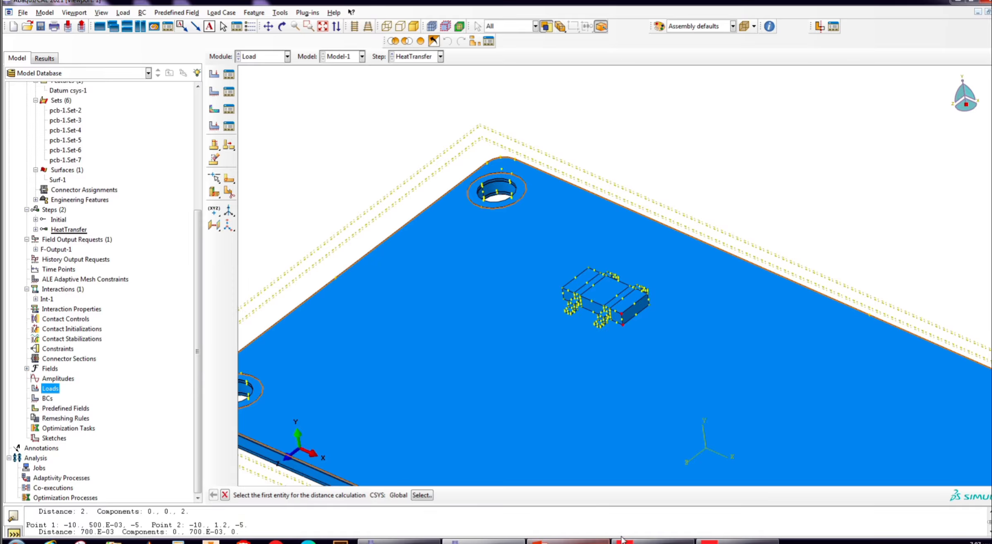
# - Leave the distance query and create a thermal body heat flux load in the HeatTransfer step
pyautogui.scroll(-2, 679, 173)
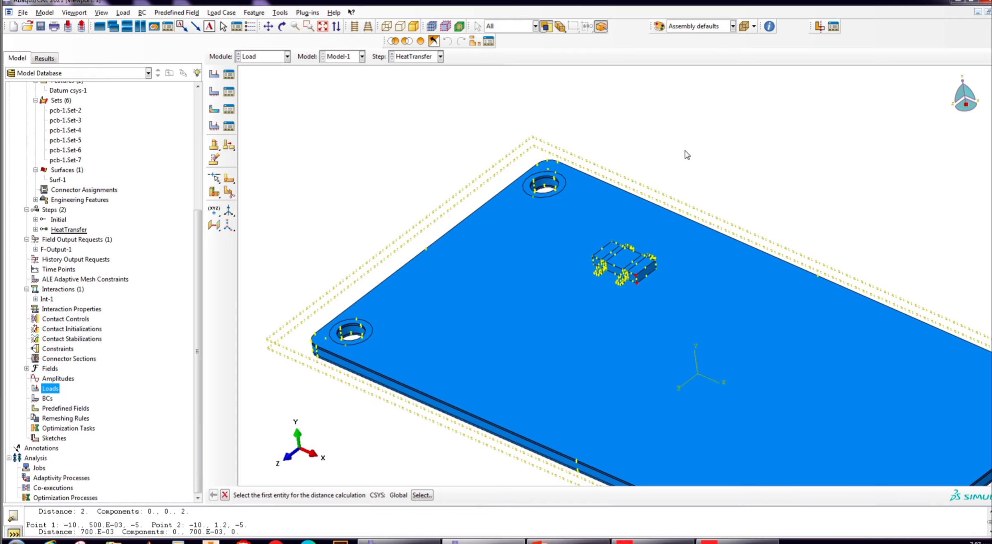
pyautogui.click(224, 494)
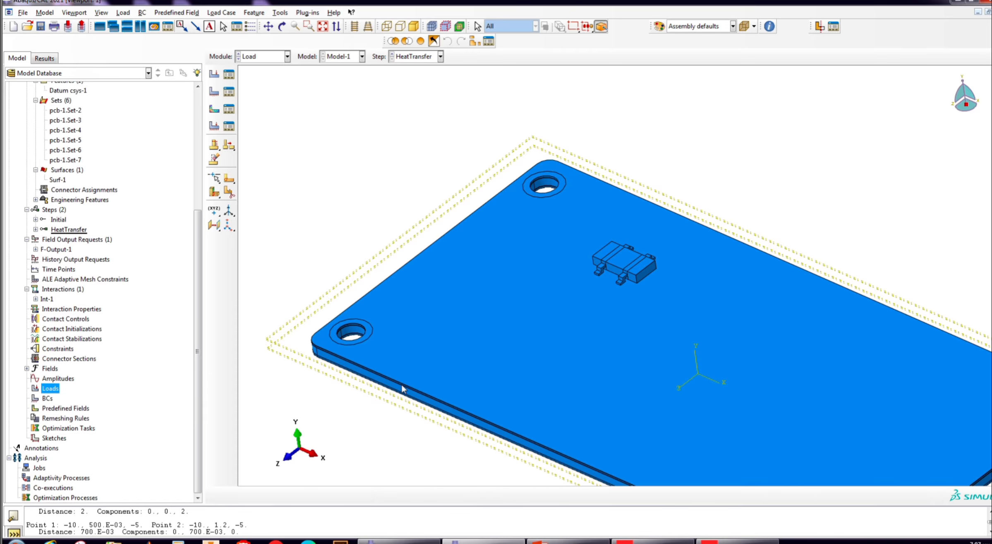
pyautogui.rightClick(49, 392)
pyautogui.click(62, 415)
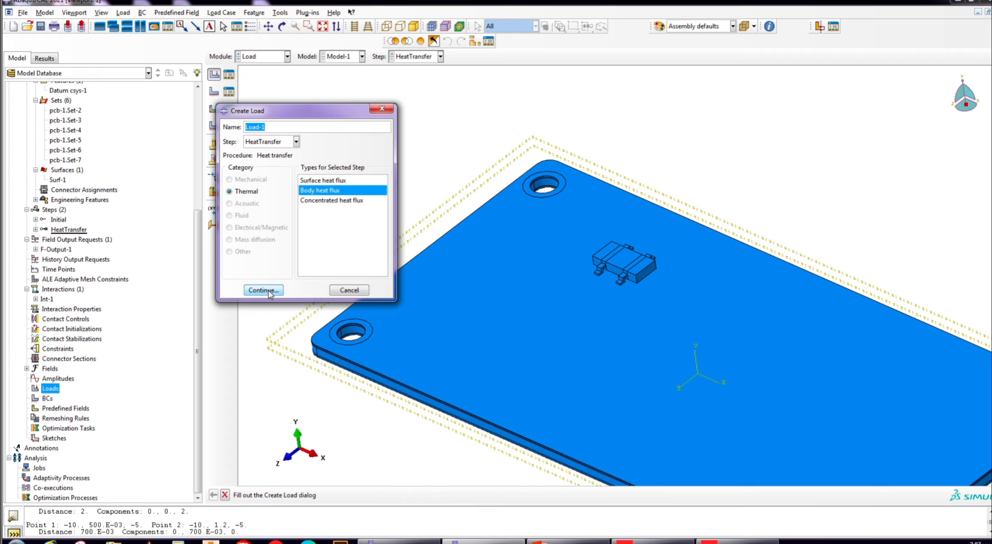
pyautogui.click(264, 290)
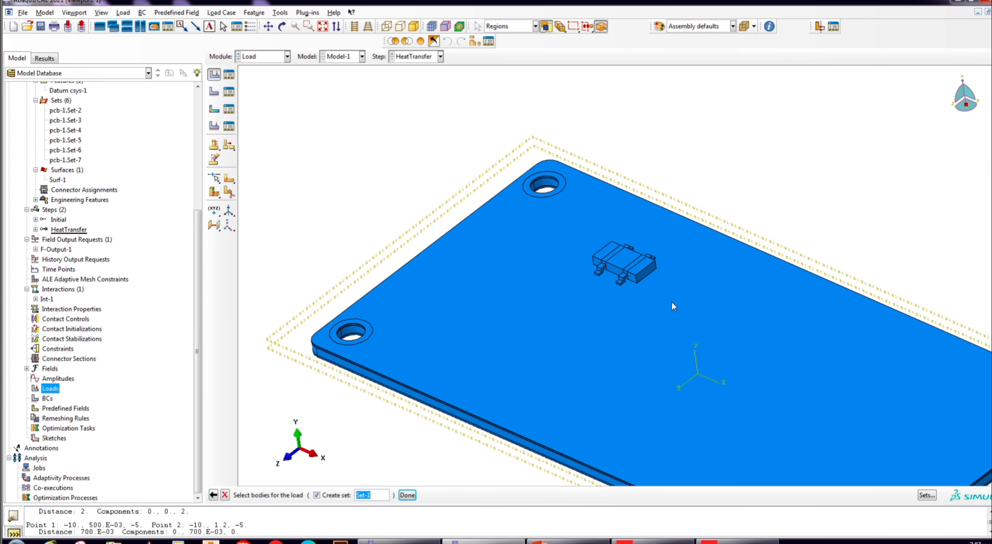
# - Assign the load to the four body cells of the chip as Set-1, with uniform magnitude 0.25
pyautogui.scroll(-3, 604, 255)
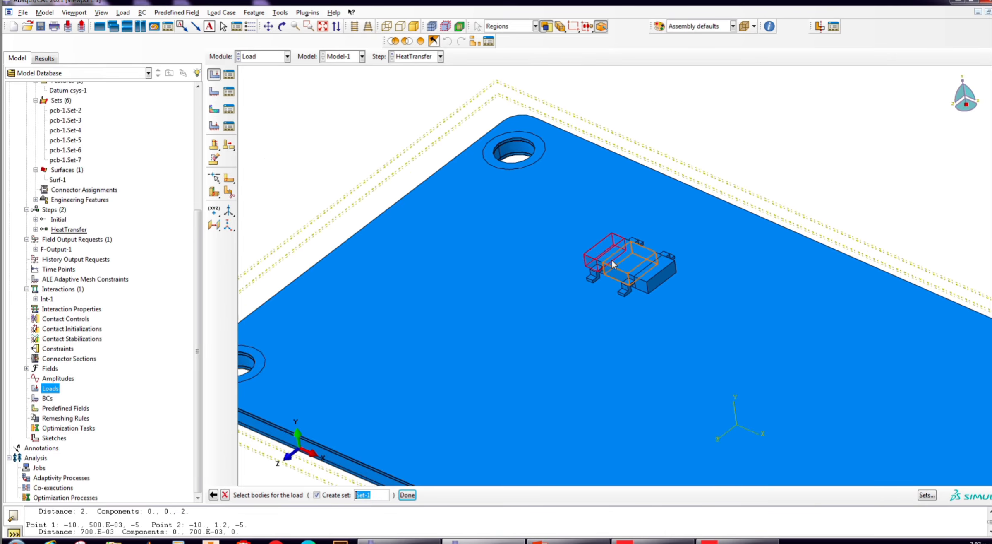
pyautogui.click(609, 255)
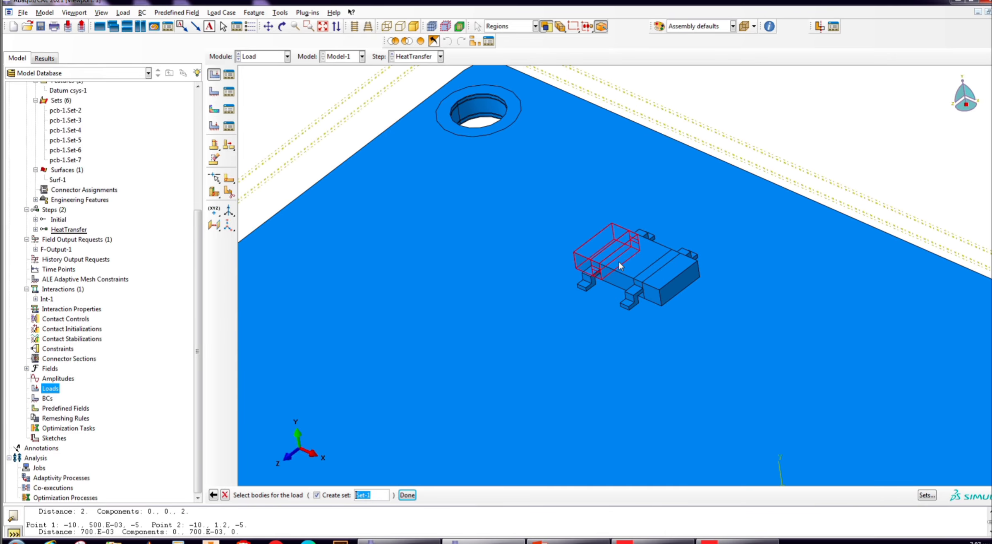
pyautogui.keyDown('shift'); pyautogui.click(620, 283); pyautogui.keyUp('shift')
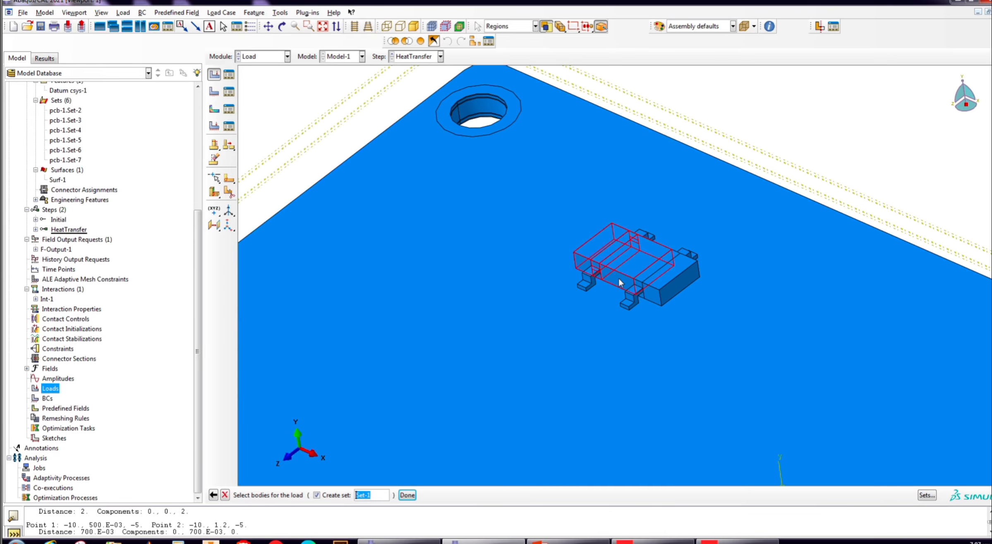
pyautogui.keyDown('shift'); pyautogui.click(644, 277); pyautogui.keyUp('shift')
pyautogui.keyDown('shift'); pyautogui.click(669, 286); pyautogui.keyUp('shift')
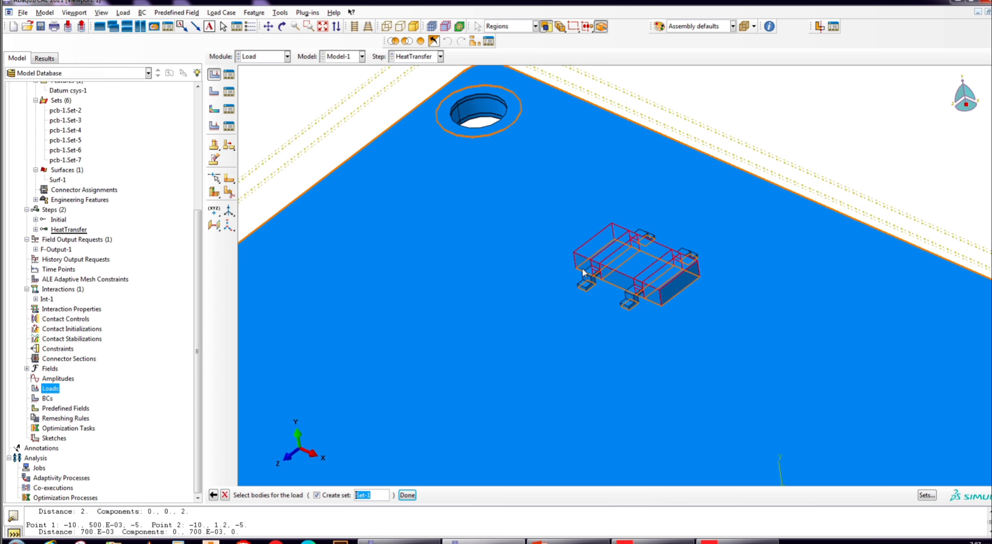
pyautogui.click(407, 495)
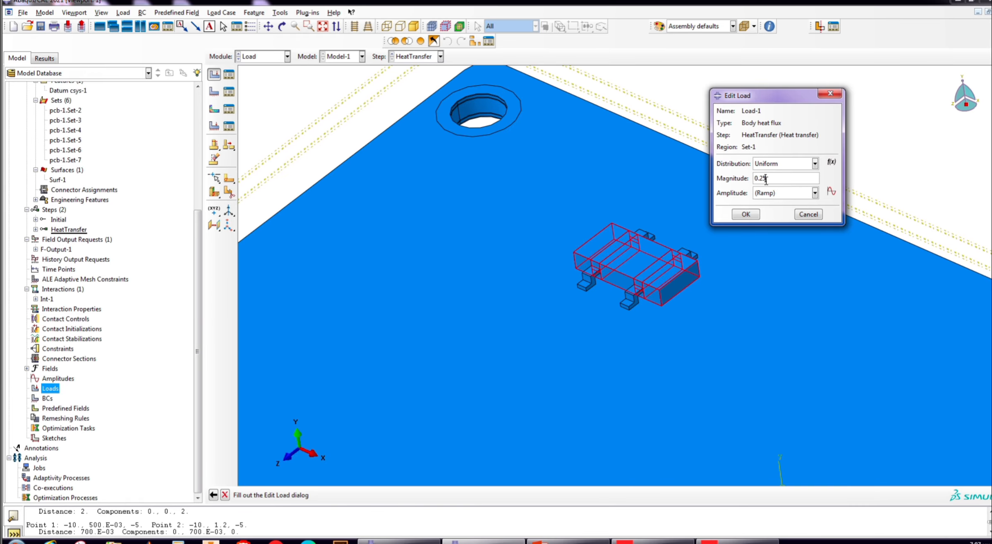
pyautogui.click(747, 214)
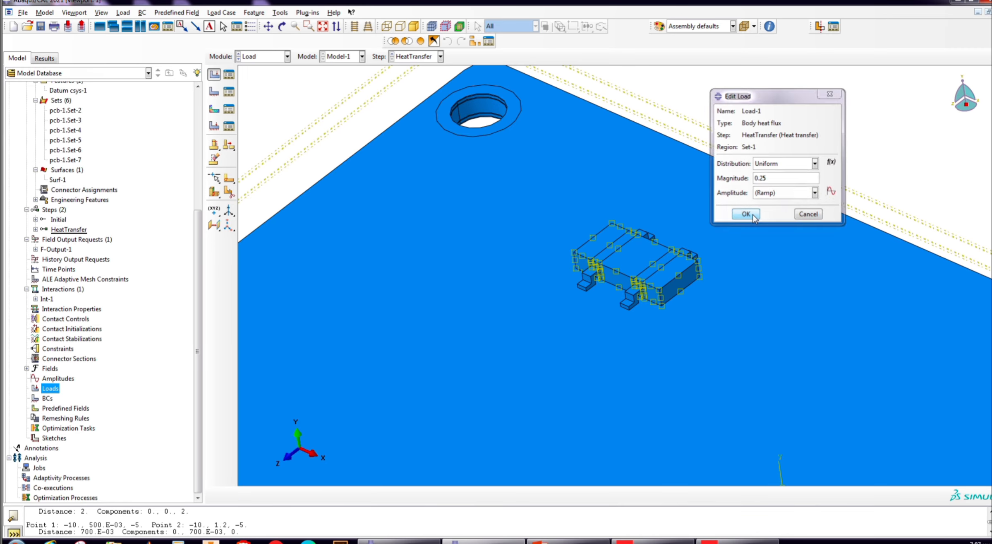
# - Create an analysis job named HeatTransfer1W from Model-1
pyautogui.scroll(-5, 525, 265)
pyautogui.scroll(-1, 556, 211)
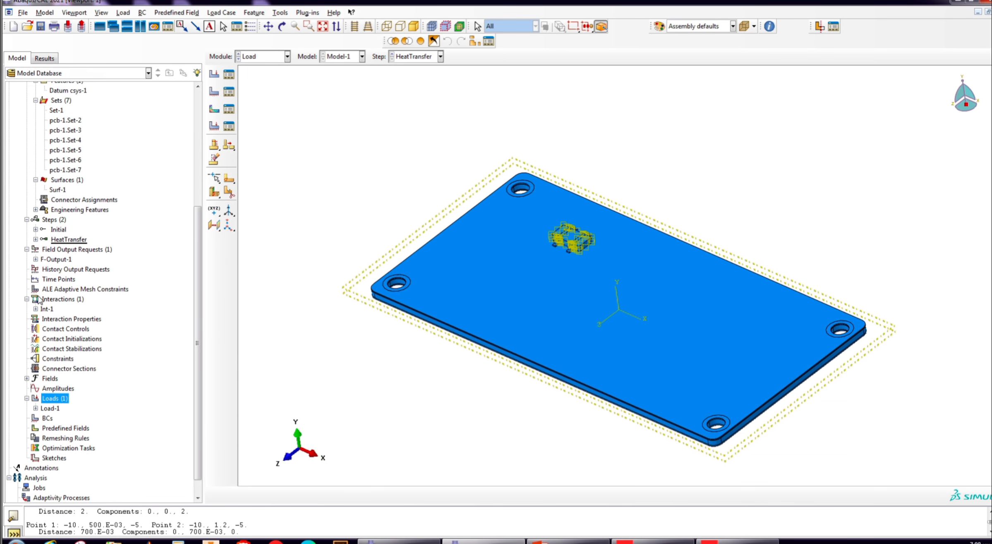
pyautogui.scroll(4, 106, 340)
pyautogui.scroll(-5, 105, 340)
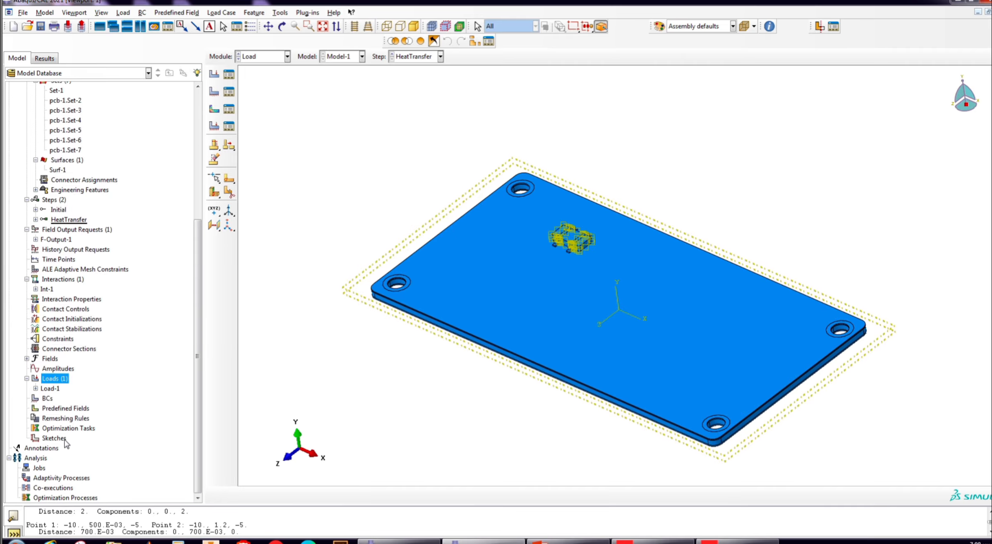
pyautogui.rightClick(38, 469)
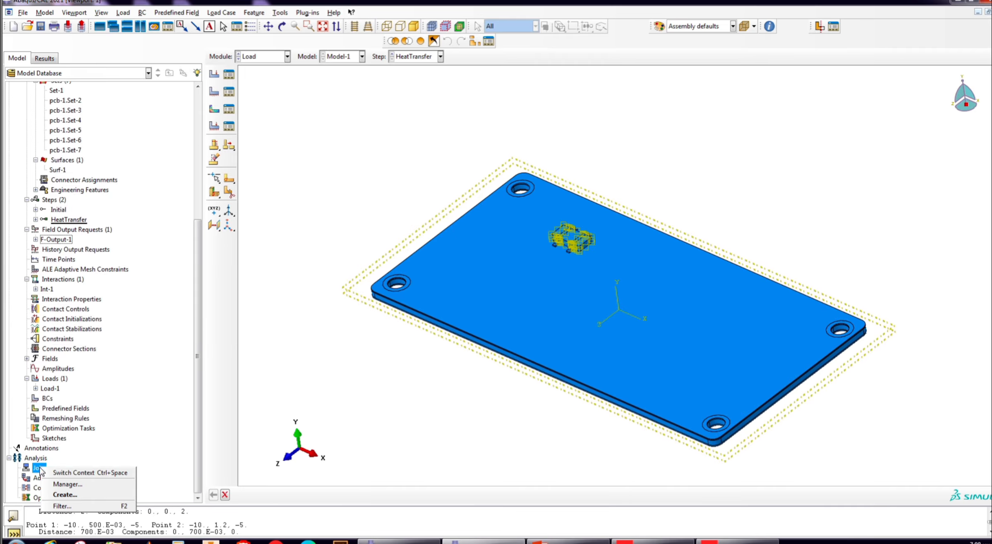
pyautogui.click(65, 494)
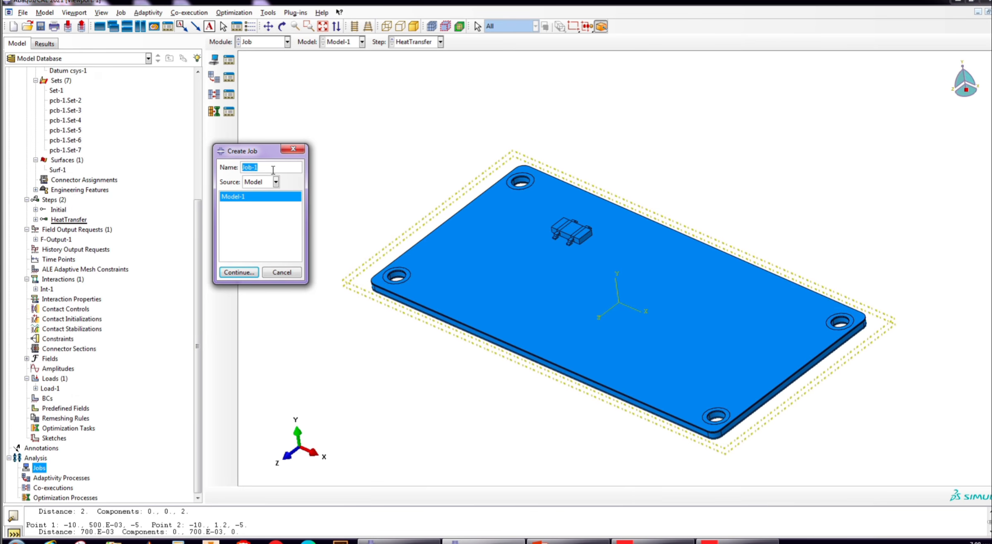
pyautogui.write('HeatTransfer1W')
pyautogui.click(239, 272)
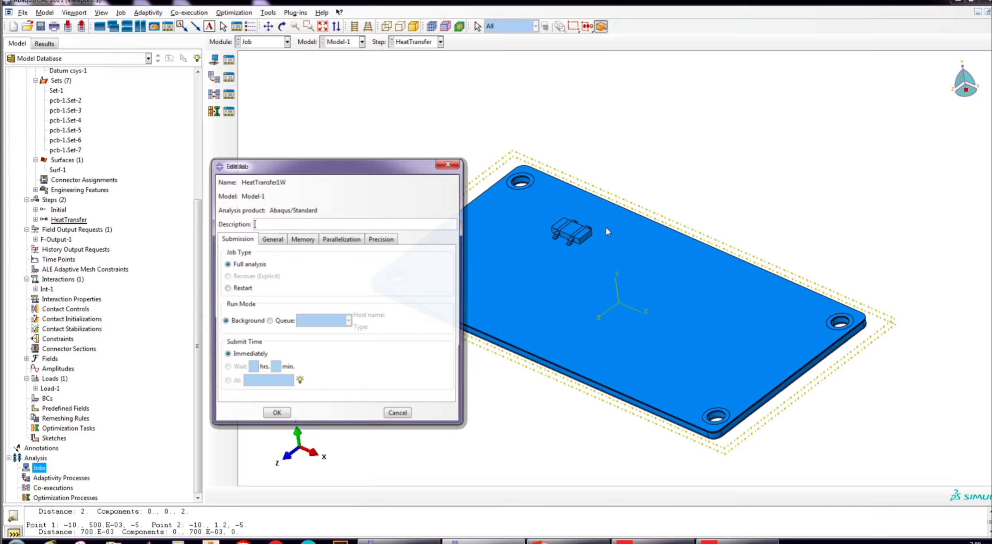
# - Go through the job's parallelization options and accept it as a full analysis run in the background
pyautogui.click(335, 239)
pyautogui.click(228, 251)
pyautogui.click(236, 239)
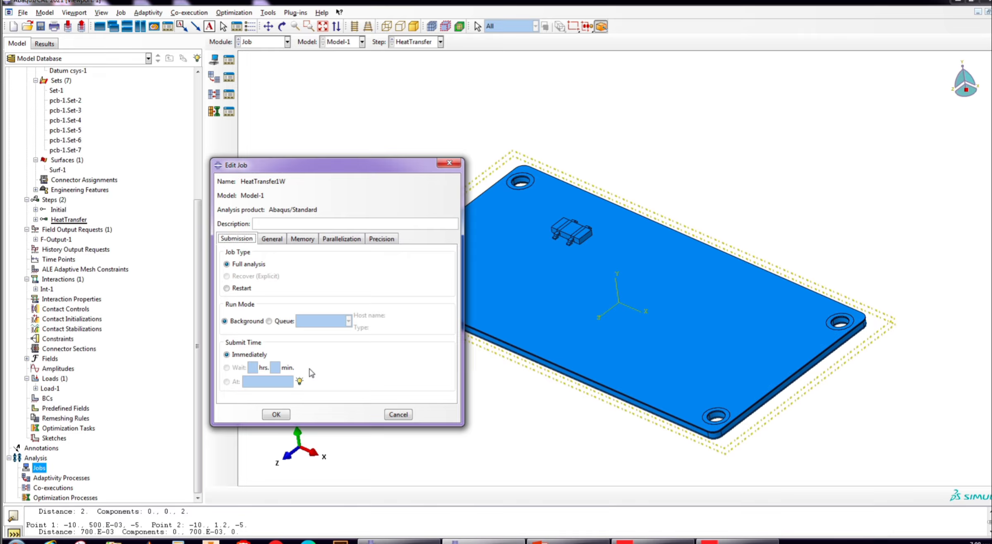
pyautogui.click(275, 414)
# - Submit the HeatTransfer1W job, continuing without history output requests
pyautogui.rightClick(58, 479)
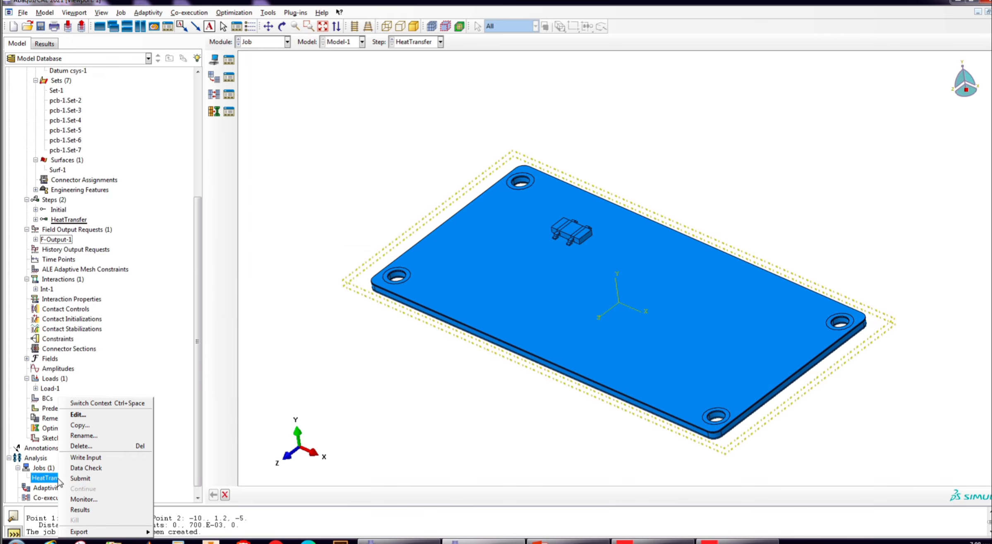
pyautogui.click(81, 478)
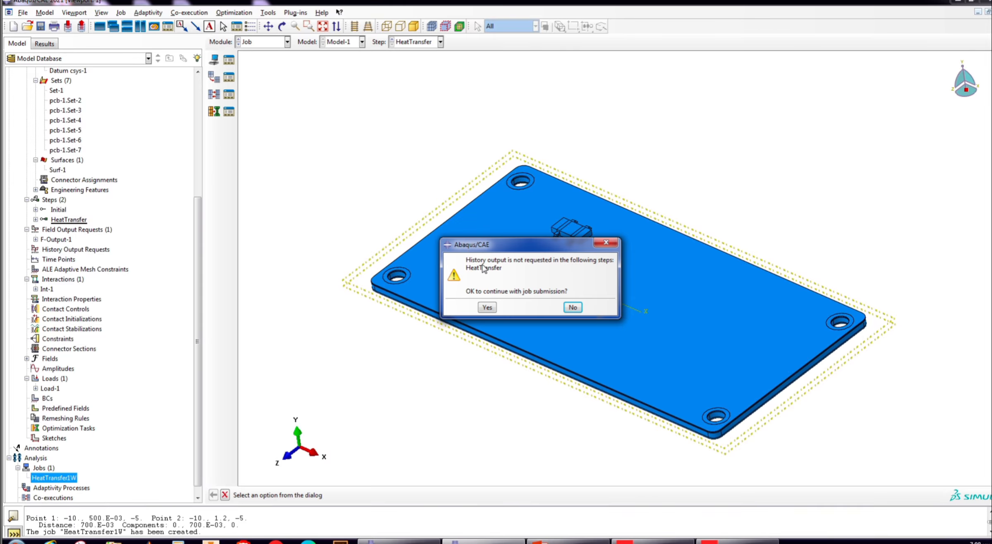
pyautogui.click(488, 307)
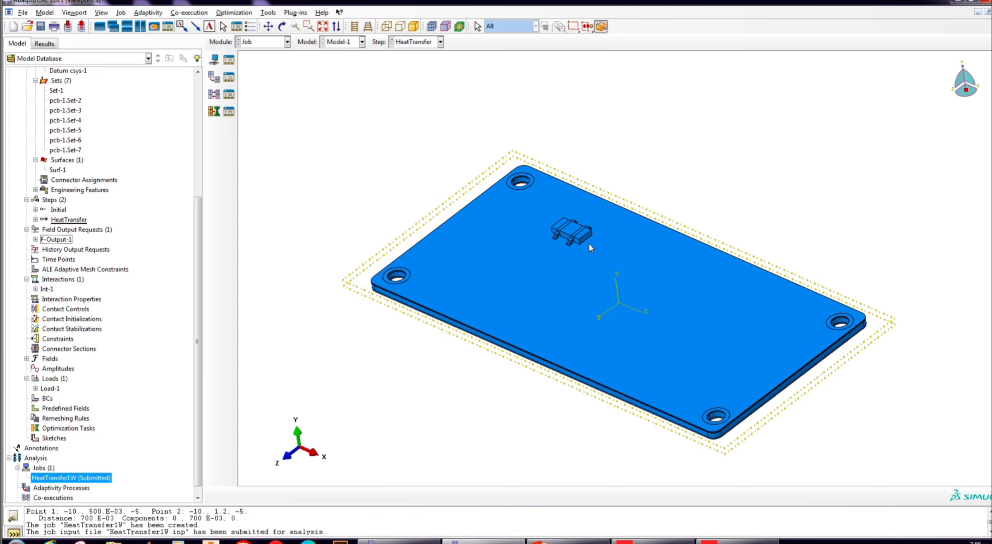
pyautogui.scroll(2, 571, 291)
pyautogui.scroll(-3, 429, 360)
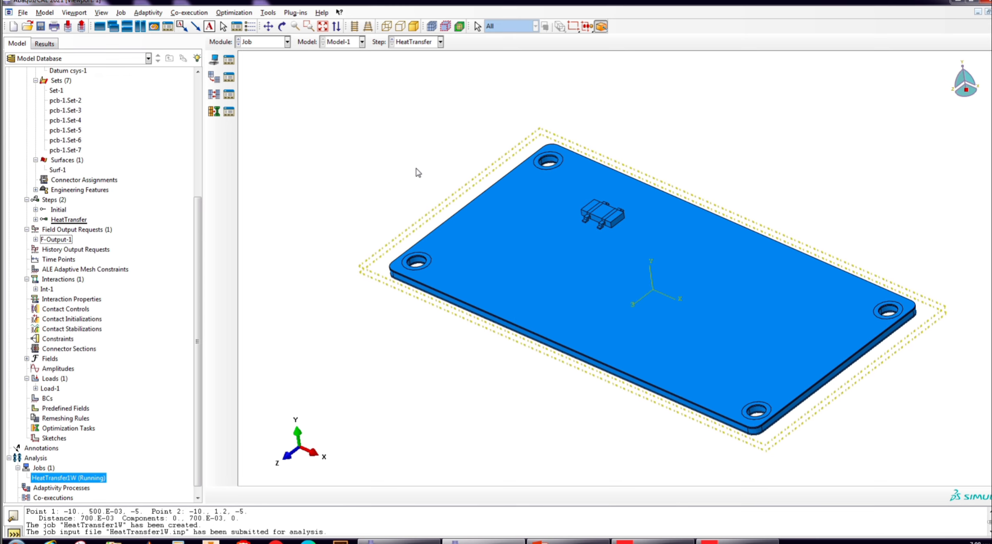
pyautogui.scroll(-1, 383, 320)
pyautogui.scroll(1, 443, 390)
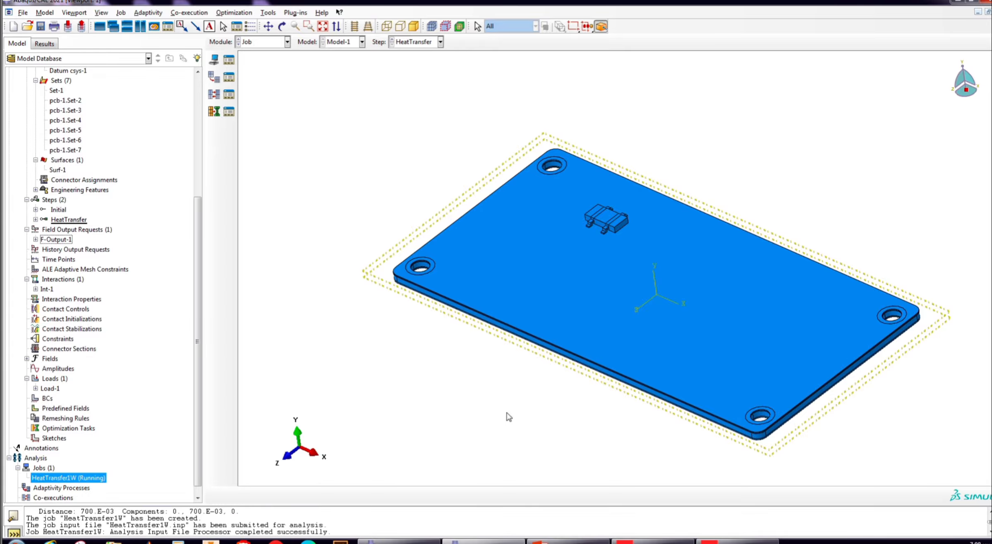
pyautogui.scroll(2, 401, 302)
pyautogui.scroll(-1, 400, 405)
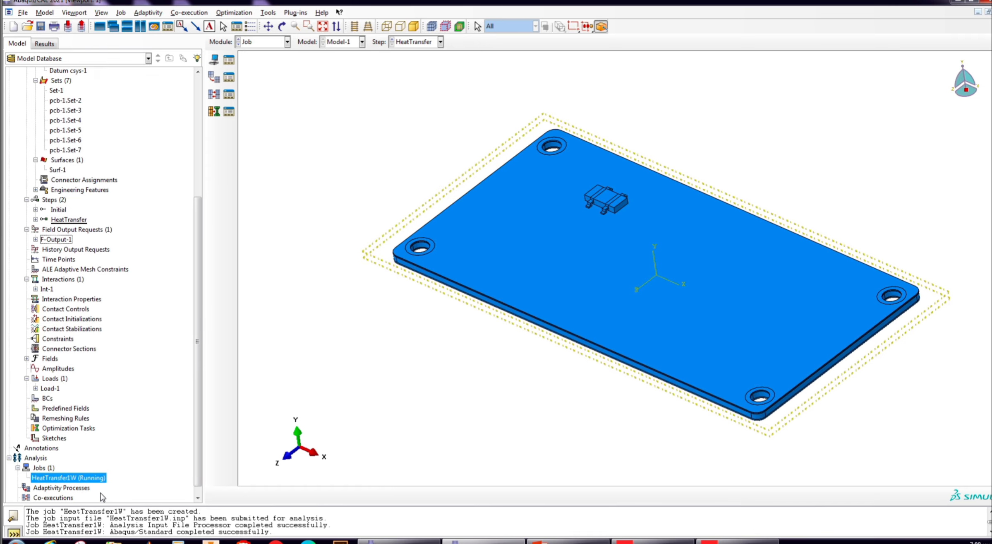
# - Open the HeatTransfer1W results and display nodal temperature NT11 as a contour plot on the board
pyautogui.rightClick(95, 479)
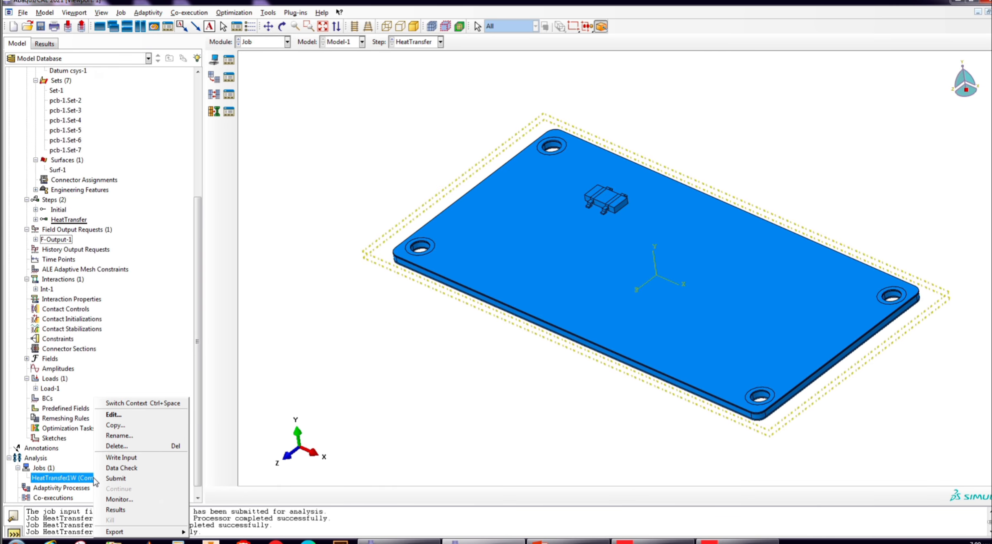
pyautogui.click(115, 509)
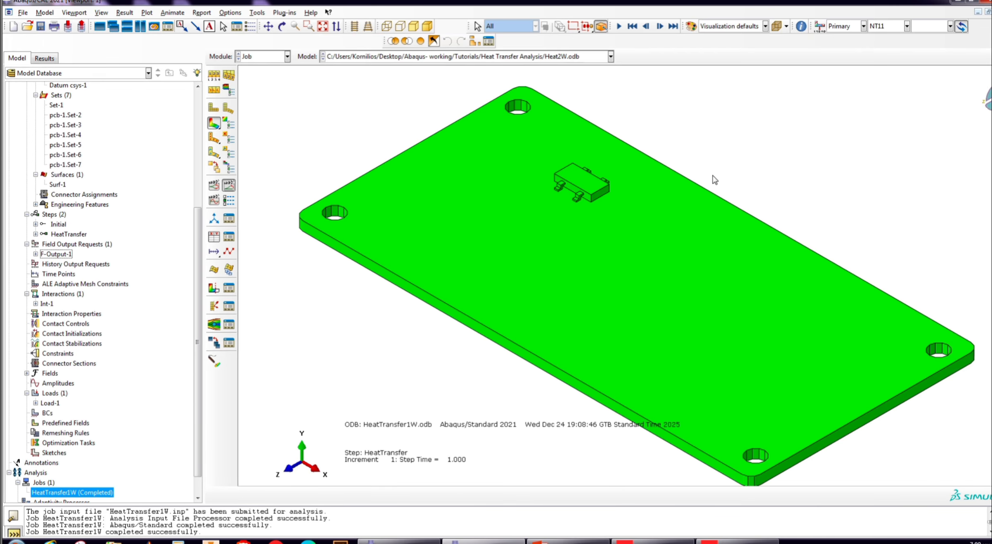
pyautogui.click(214, 123)
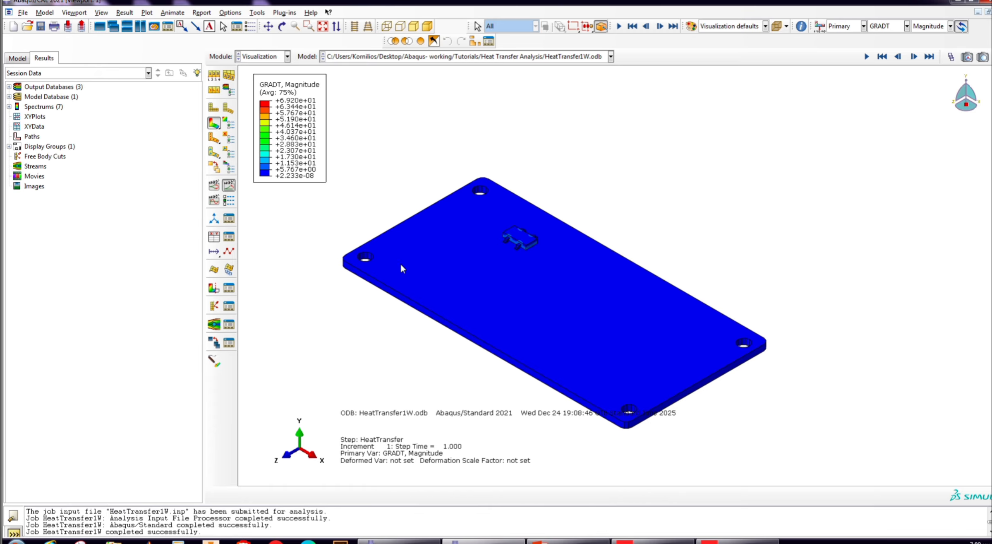
pyautogui.click(884, 26)
pyautogui.click(888, 58)
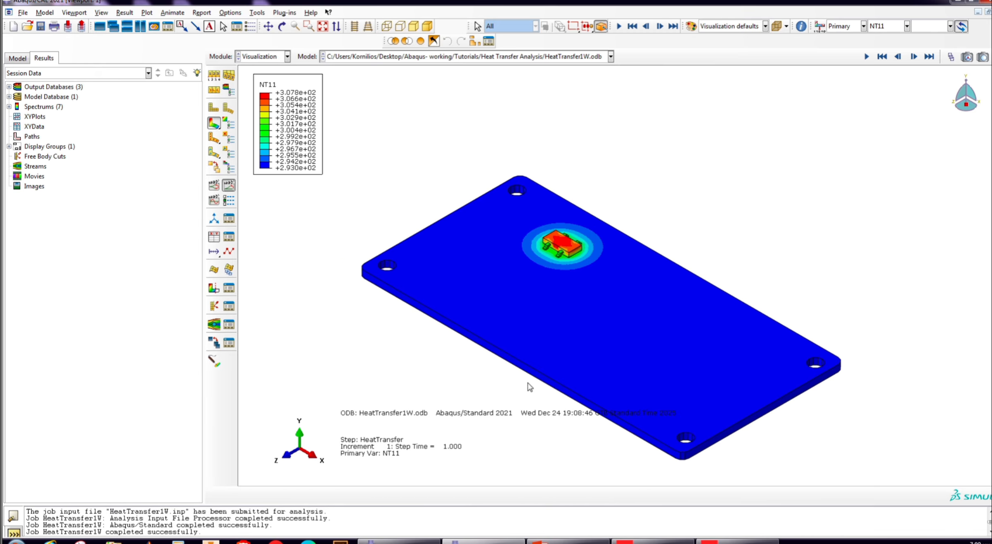
# - Specify a maximum contour limit of 310 for the temperature plot and apply it
pyautogui.scroll(-3, 513, 282)
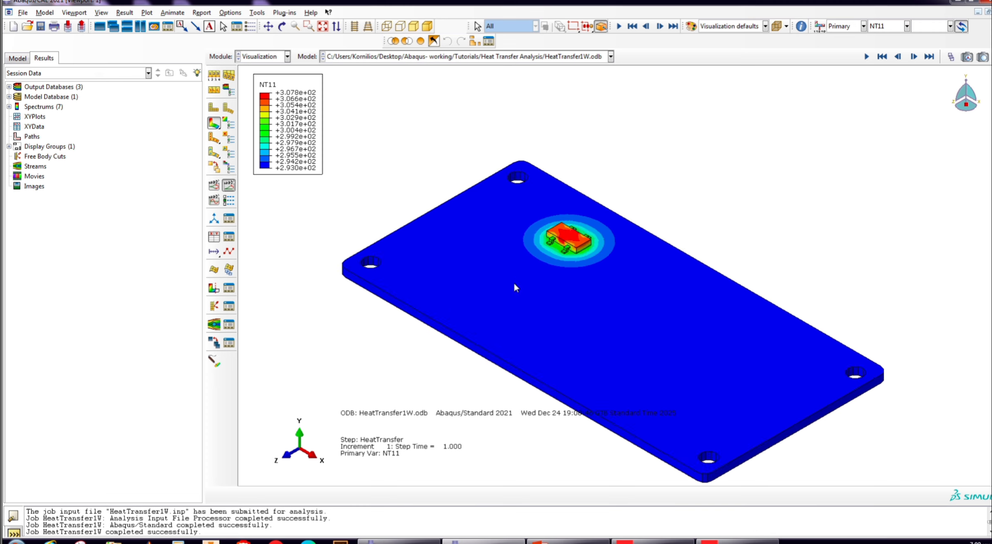
pyautogui.click(283, 26)
pyautogui.moveTo(617, 320); pyautogui.dragTo(538, 248)
pyautogui.click(229, 123)
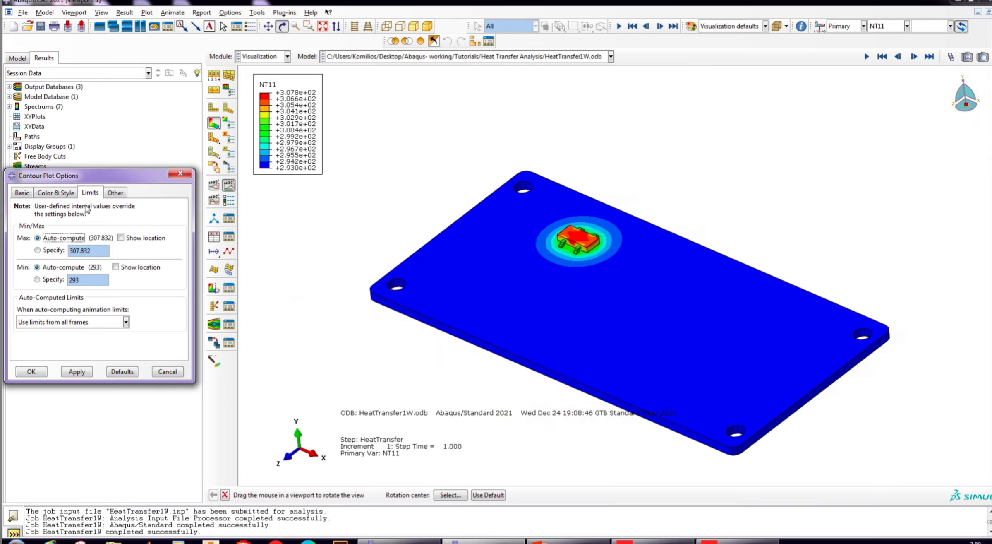
pyautogui.click(102, 191)
pyautogui.click(66, 244)
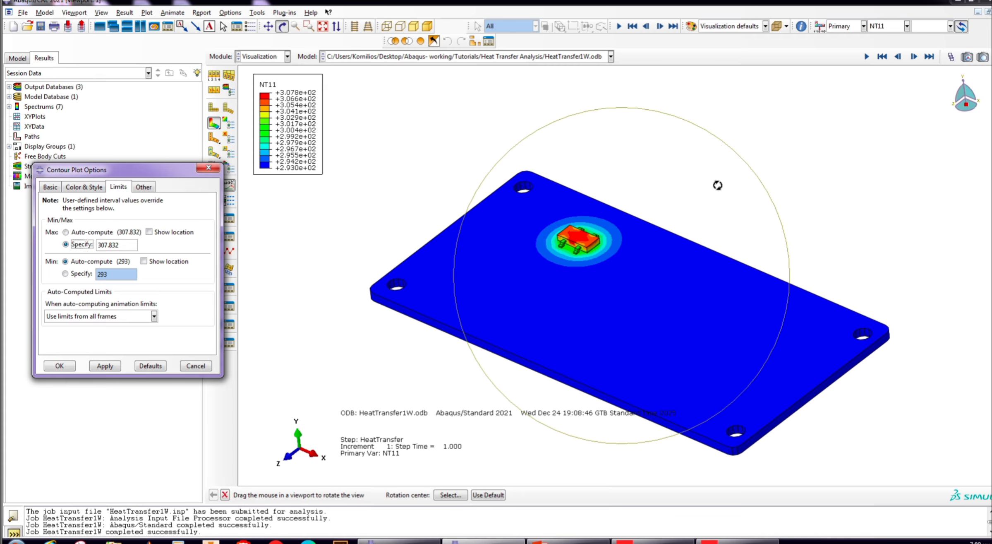
pyautogui.click(130, 246)
pyautogui.moveTo(129, 246); pyautogui.dragTo(66, 235)
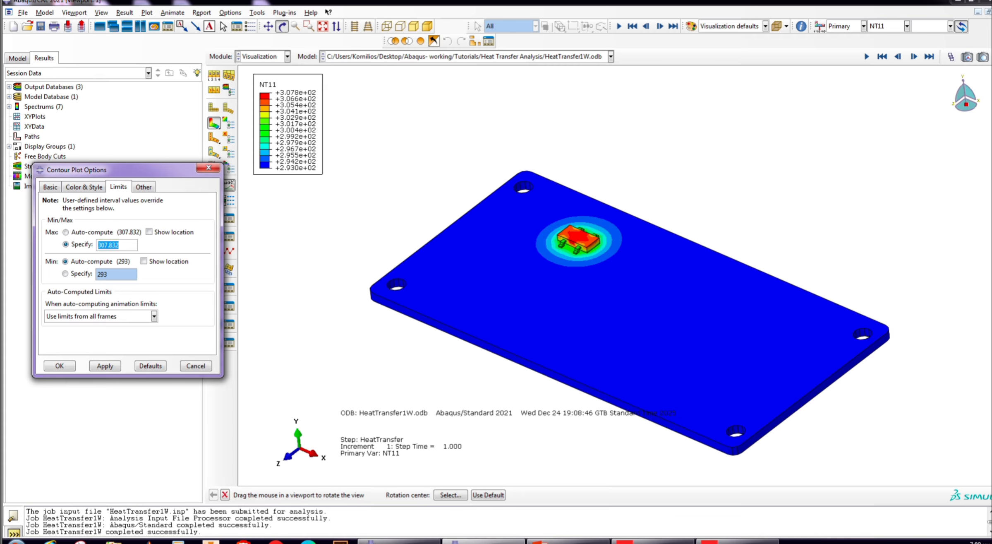
pyautogui.write('310')
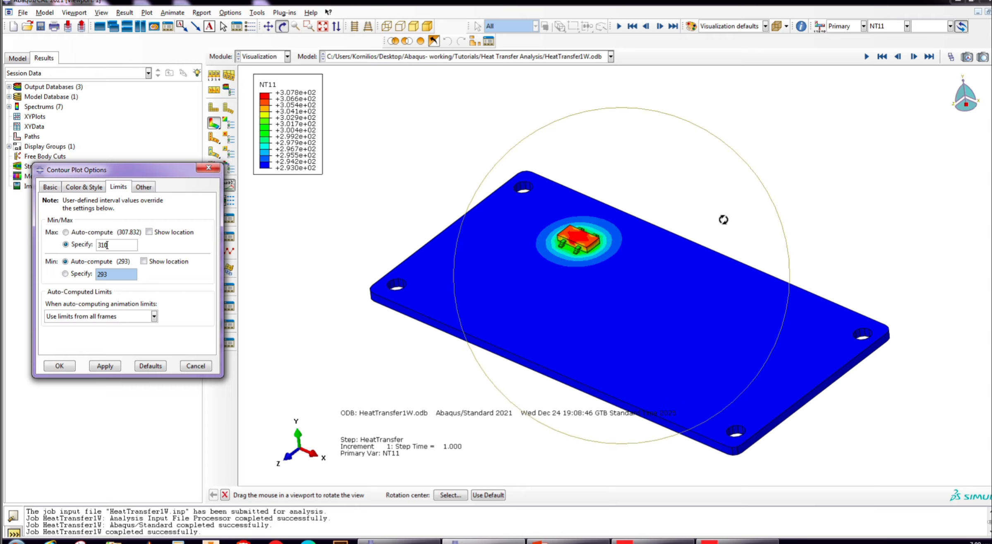
pyautogui.click(113, 367)
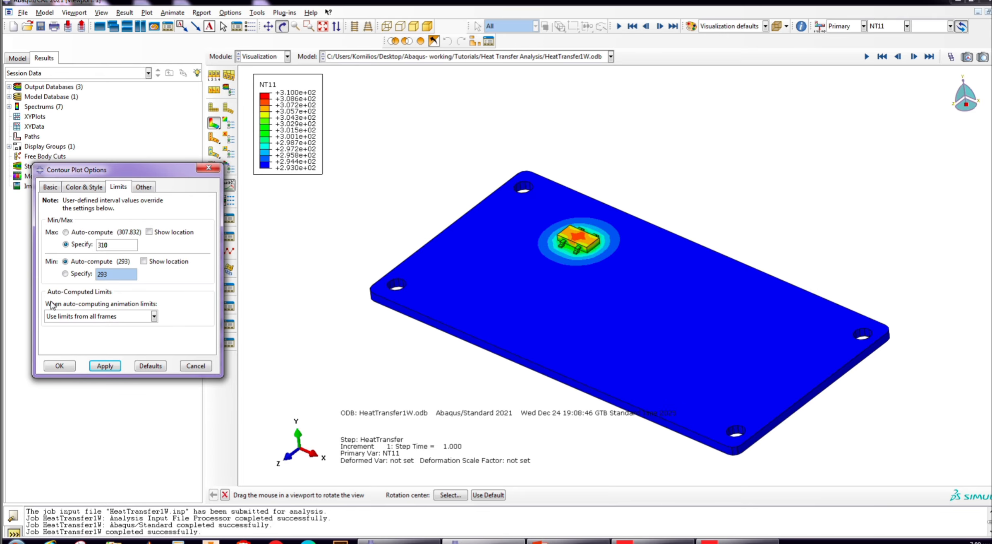
# - Specify a minimum contour limit of 294 for the temperature plot and apply it
pyautogui.click(65, 273)
pyautogui.click(111, 273)
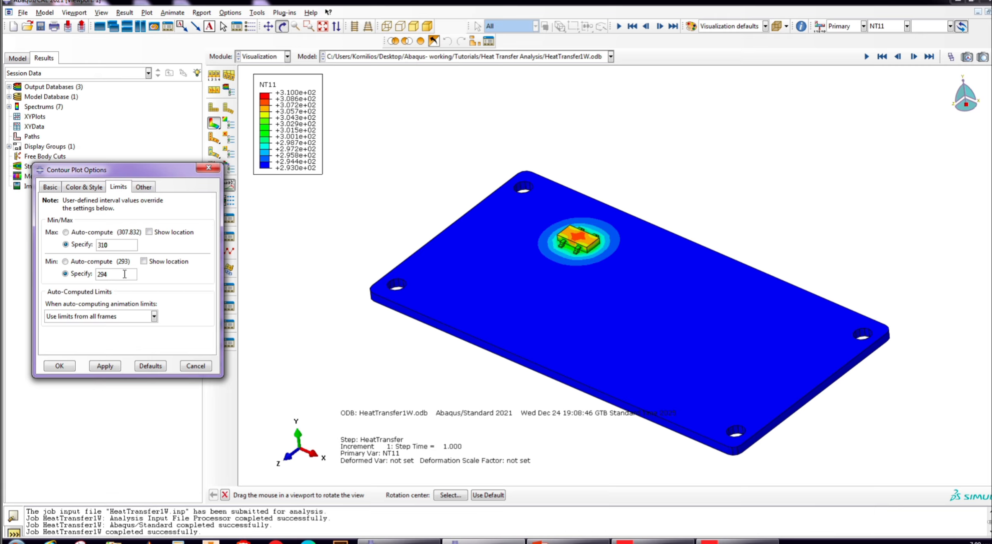
pyautogui.click(109, 366)
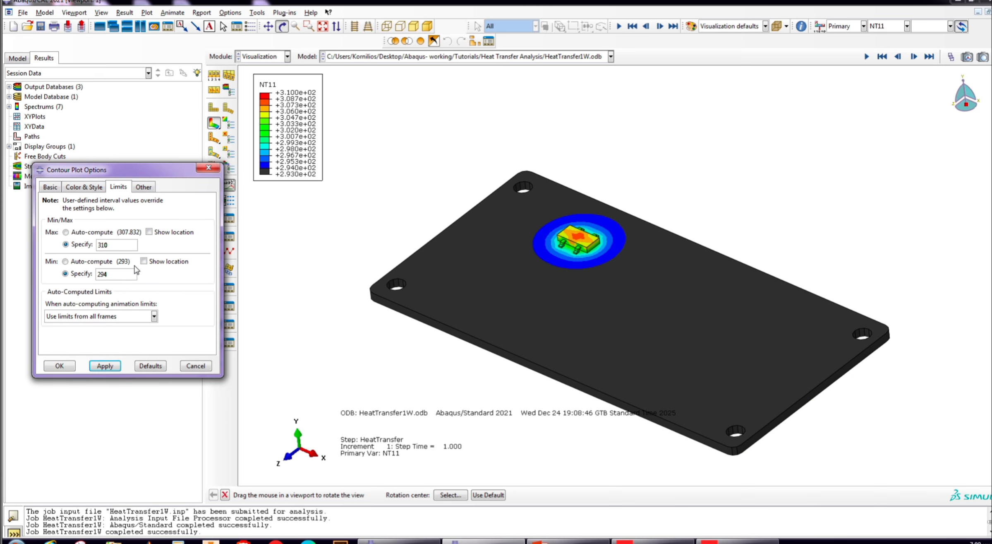
# - Change the minimum contour limit to 292 and apply it
pyautogui.click(122, 273)
pyautogui.press('BackSpace')
pyautogui.write('2')
pyautogui.click(105, 366)
# - Change the maximum contour limit to 308 and apply it
pyautogui.moveTo(115, 243); pyautogui.dragTo(86, 249)
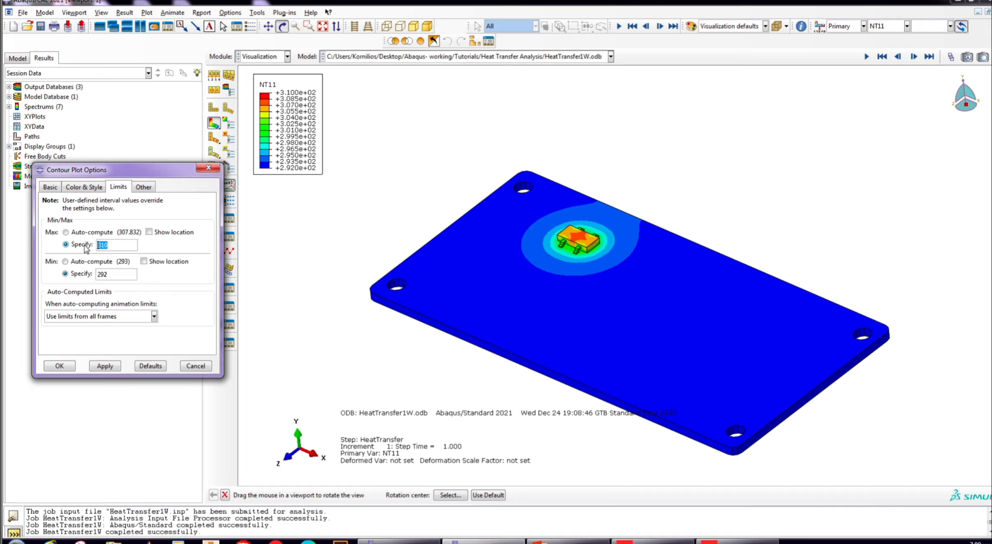
pyautogui.write('308')
pyautogui.click(105, 366)
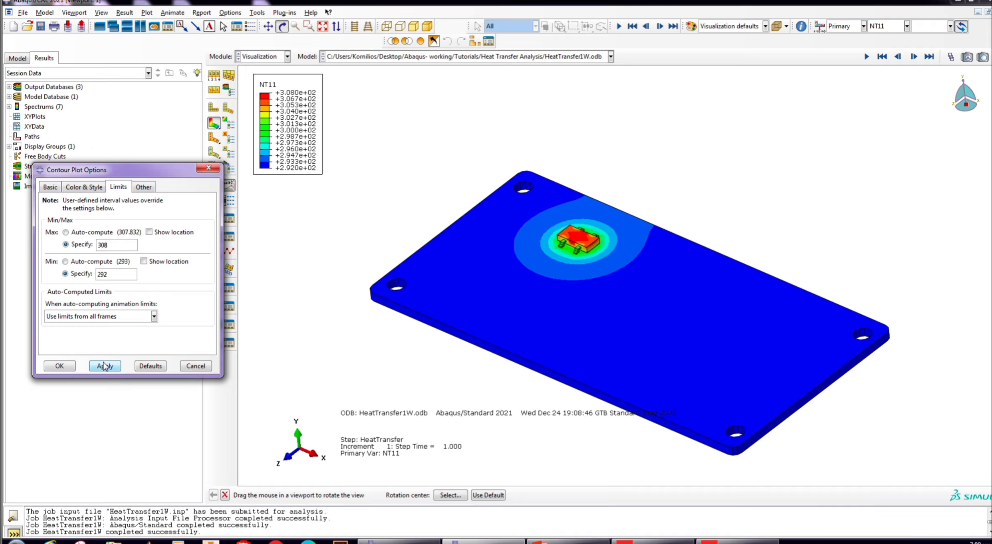
# - Show the locations of both the maximum and minimum temperatures on the contour plot and accept the contour options
pyautogui.scroll(2, 534, 276)
pyautogui.click(150, 232)
pyautogui.click(144, 261)
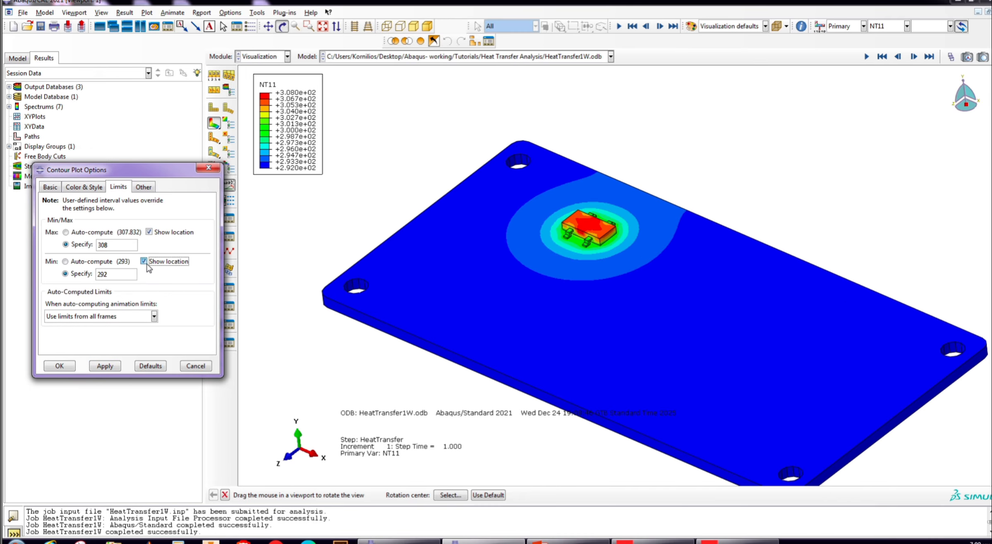
pyautogui.click(112, 368)
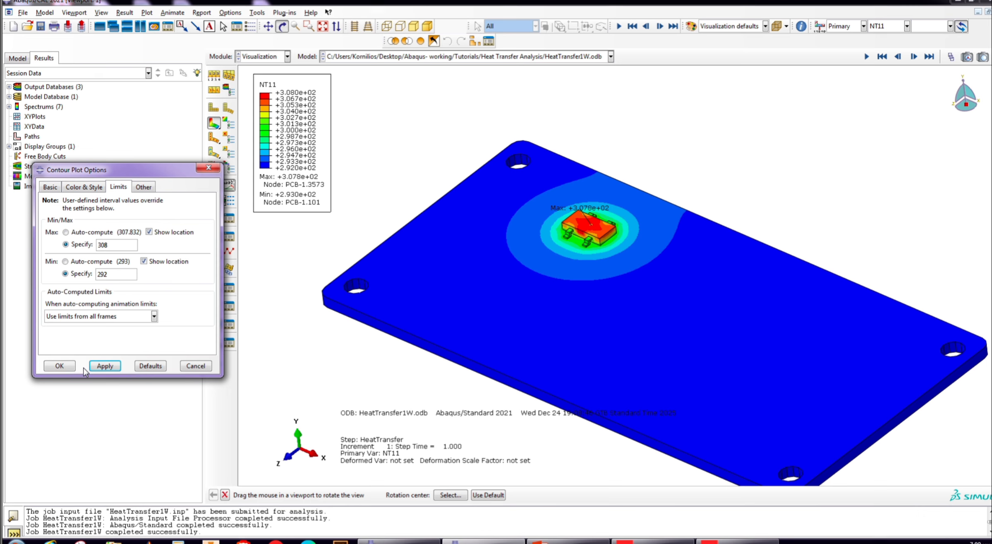
pyautogui.click(60, 367)
pyautogui.scroll(-4, 577, 304)
pyautogui.moveTo(581, 364); pyautogui.dragTo(602, 293)
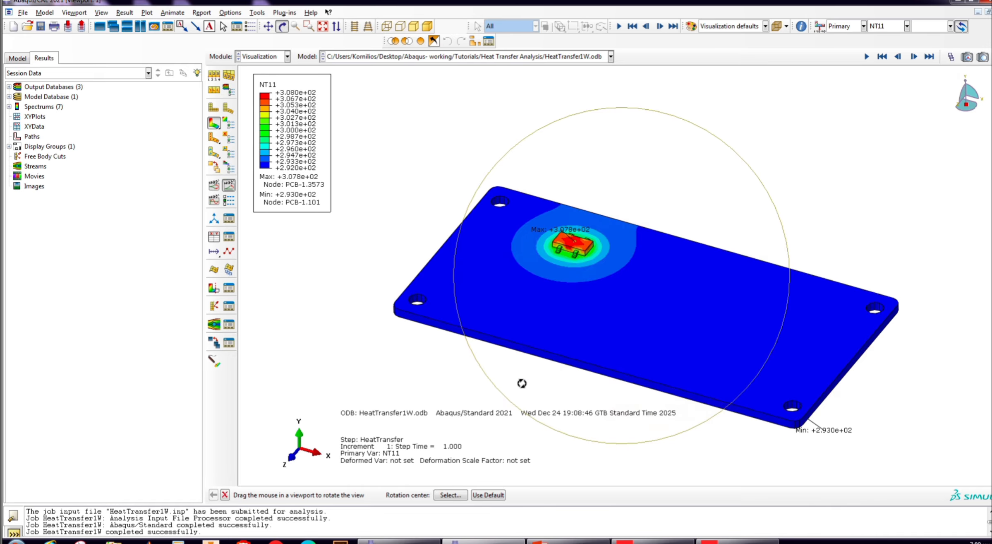
pyautogui.moveTo(522, 384); pyautogui.dragTo(493, 368)
# - Bring up the model database tree, expand its Parts container and collapse the pcb part's contents
pyautogui.click(25, 57)
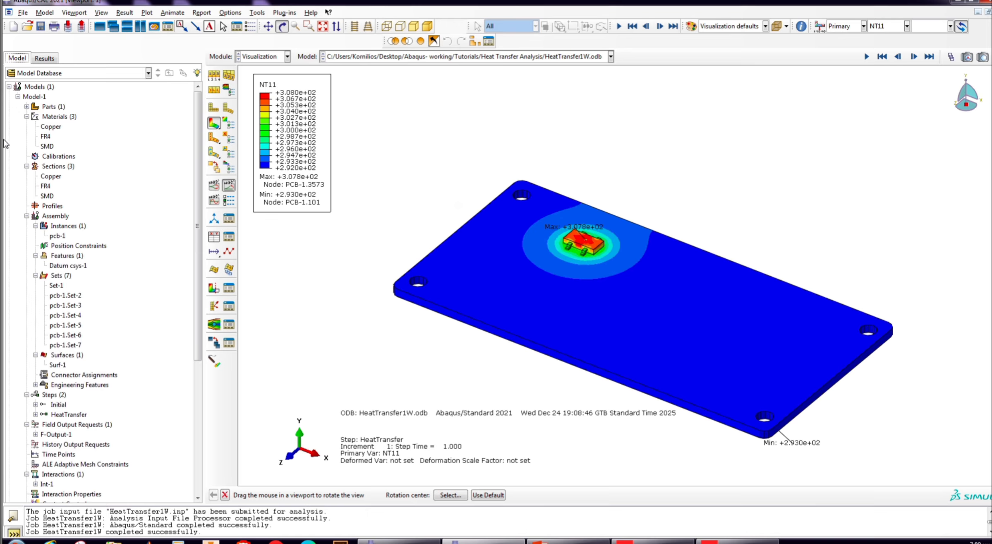
pyautogui.click(26, 106)
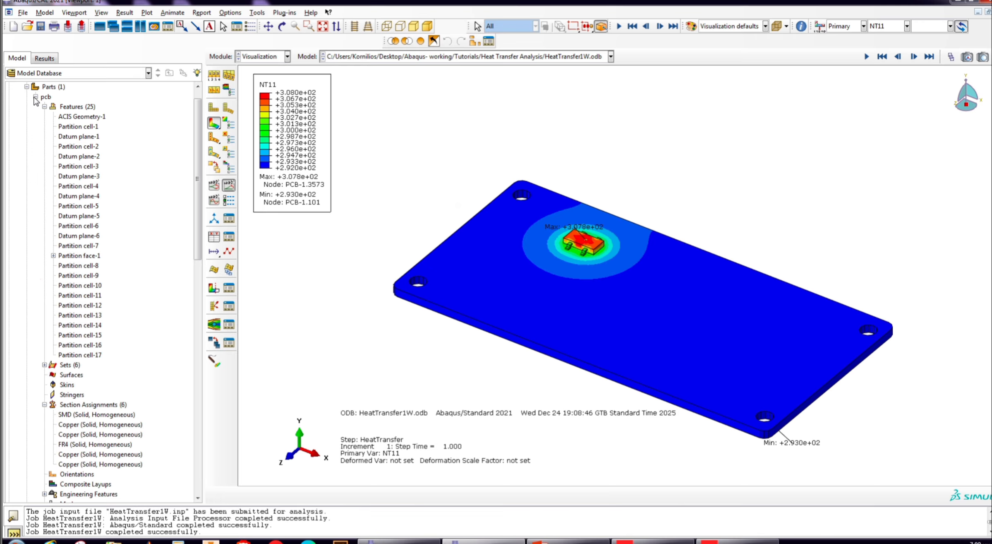
pyautogui.click(36, 96)
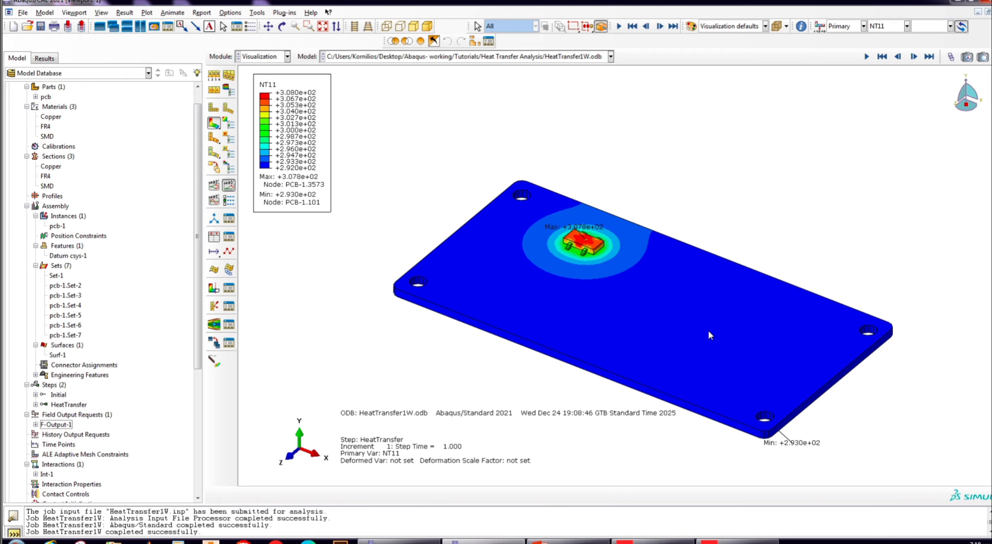
pyautogui.scroll(-2, 693, 324)
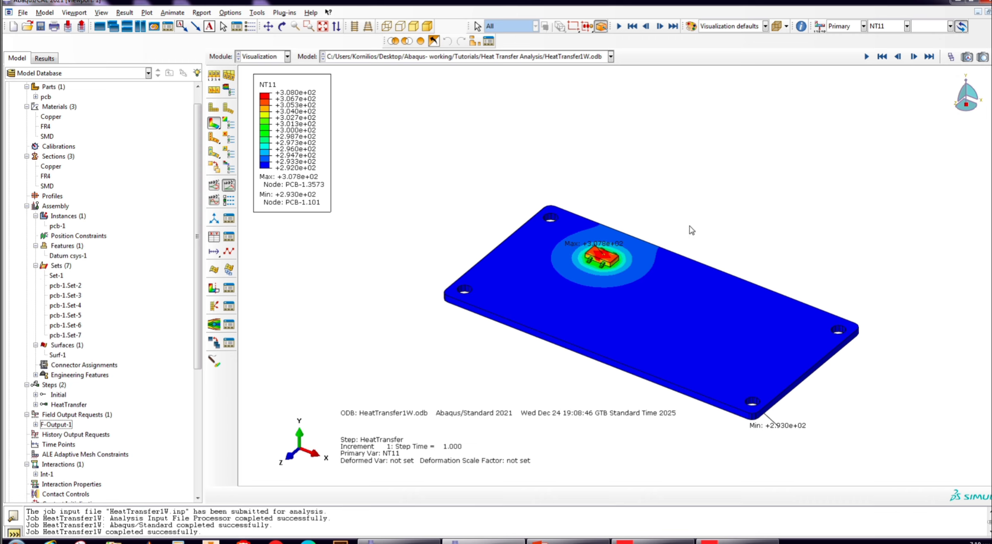